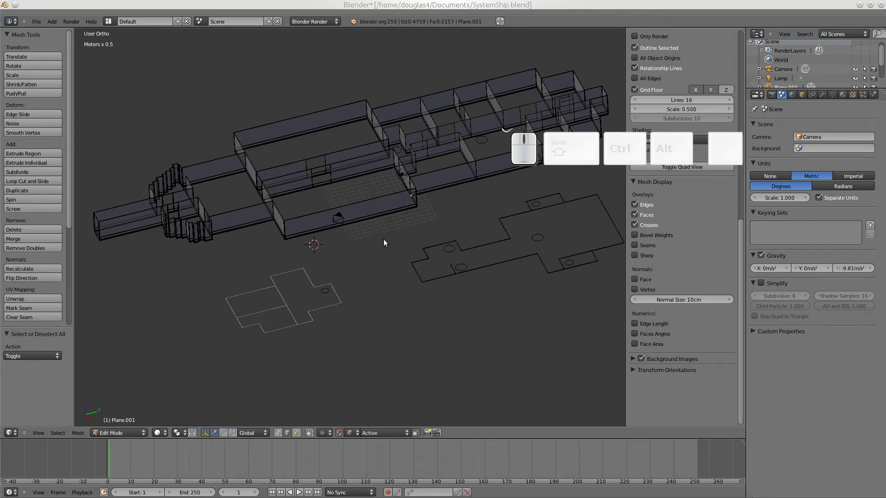
Select all top edges of the main-deck walls in the right side view
key("KP_7")
left_click(366, 259)
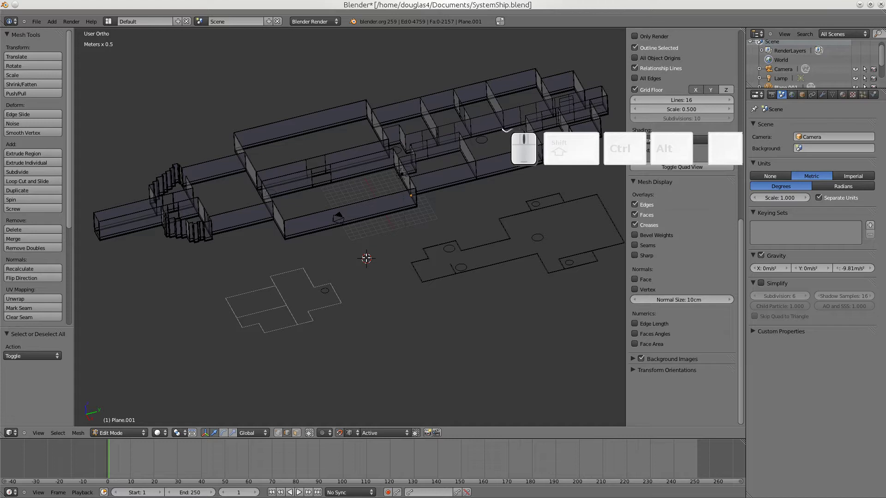
key("KP_7")
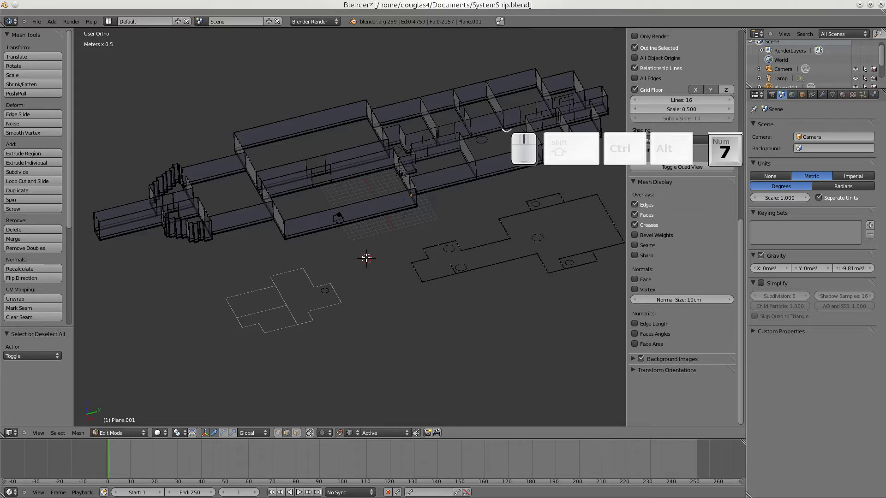
key("KP_3")
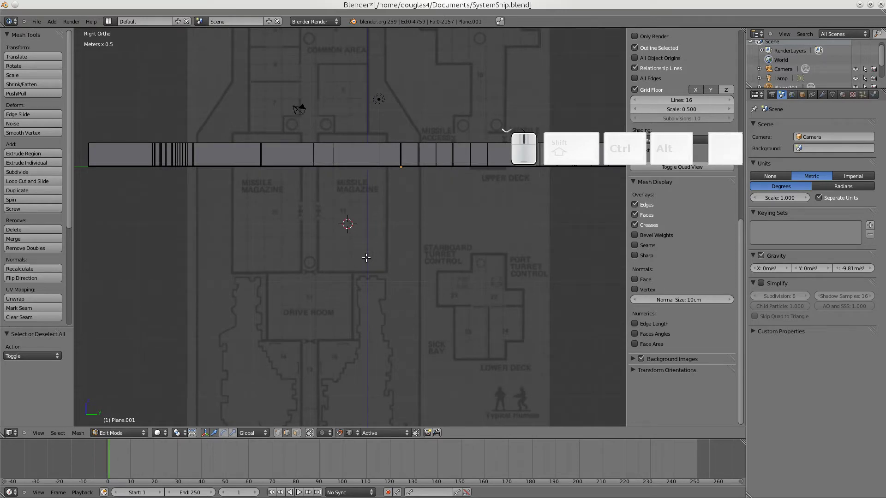
left_click(731, 127)
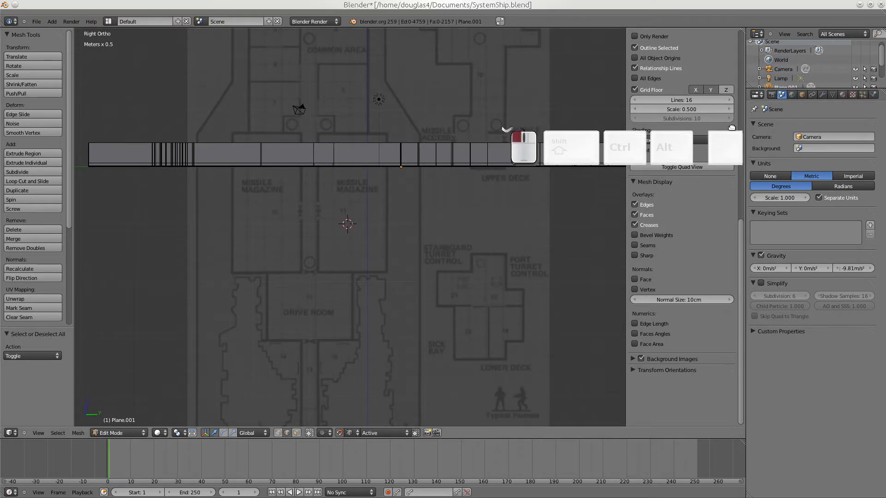
left_click_drag(732, 127, 756, 39)
scroll(543, 188, "down", 1)
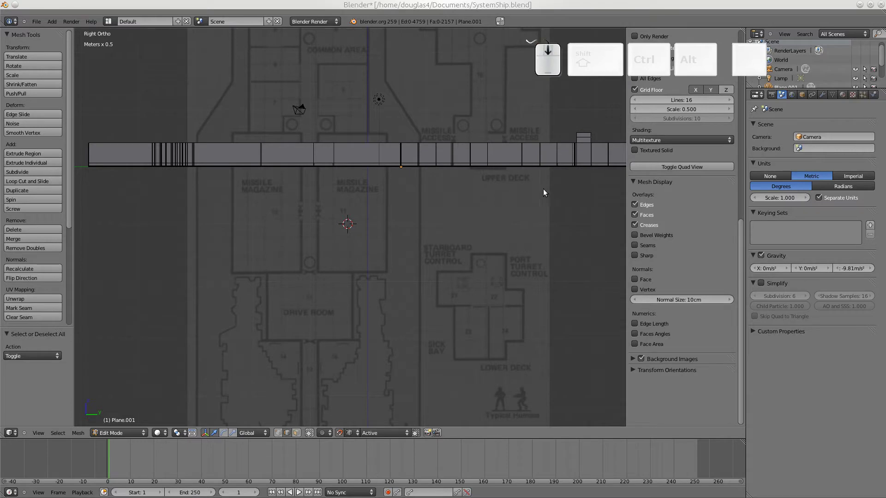
left_click(563, 201)
scroll(562, 201, "down", 1)
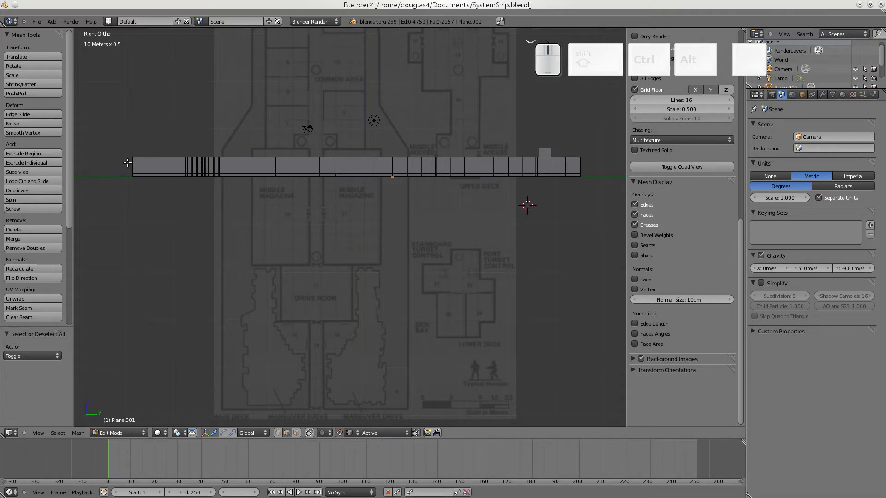
key("b")
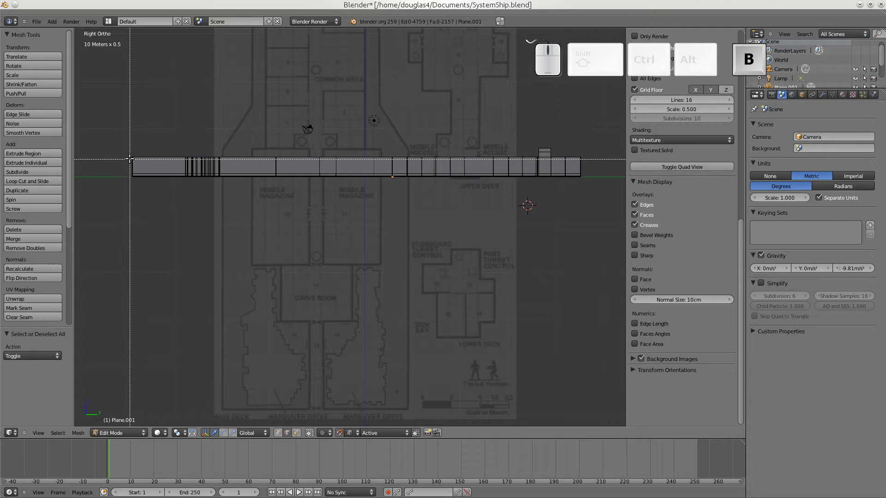
left_click_drag(130, 158, 592, 157)
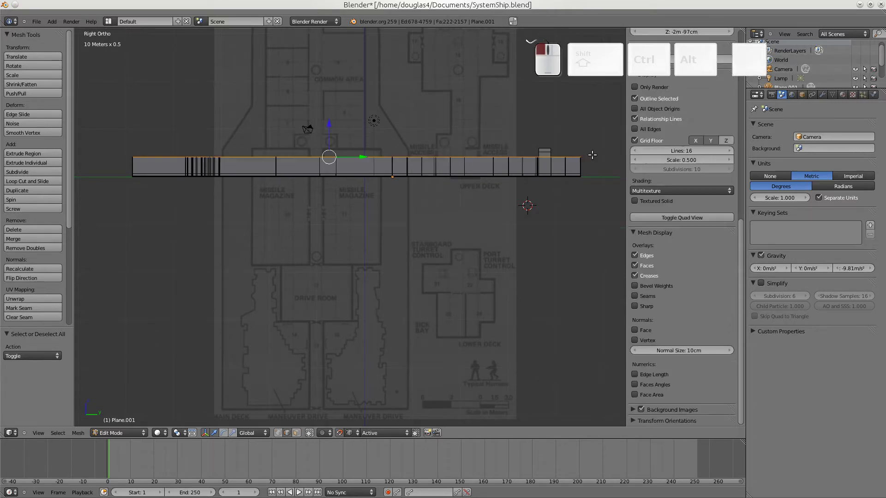
Deselect the top edges that cross the doorway opening in the corridor wall near the front of the main deck
middle_click_drag(460, 183, 401, 261)
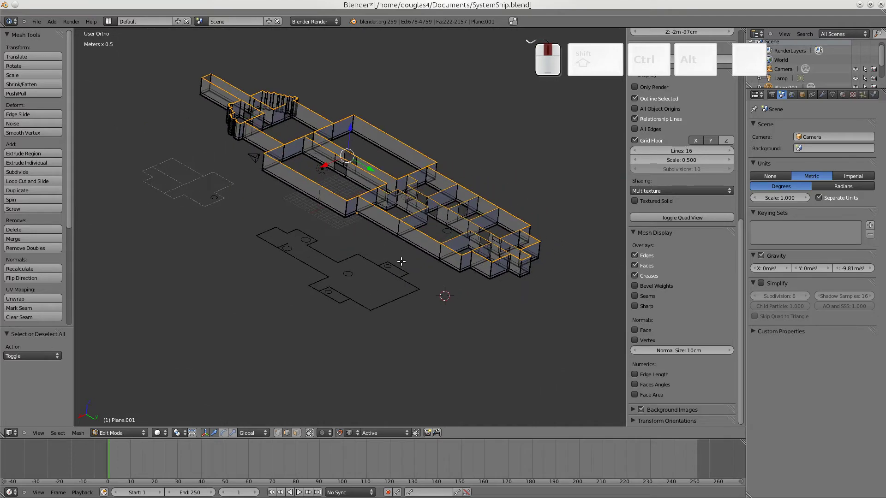
scroll(562, 284, "up", 2)
scroll(562, 284, "up", 3)
middle_click_drag(562, 284, 407, 268, "shift")
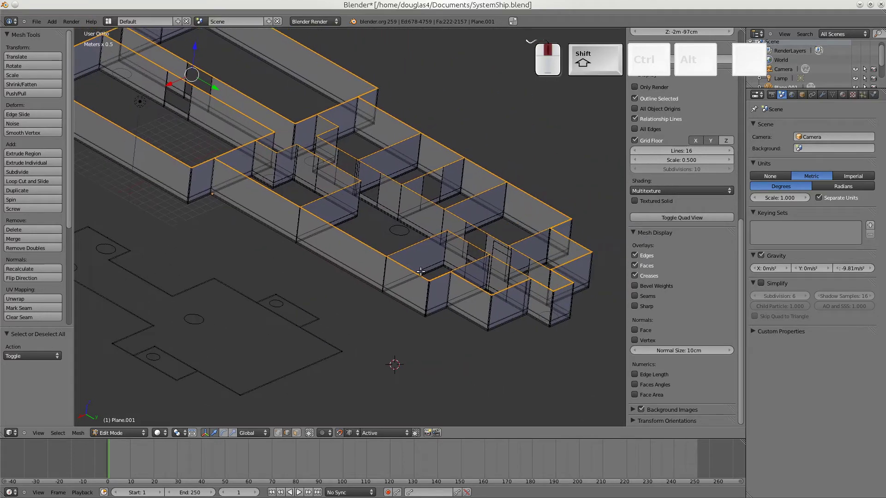
scroll(470, 280, "up", 3)
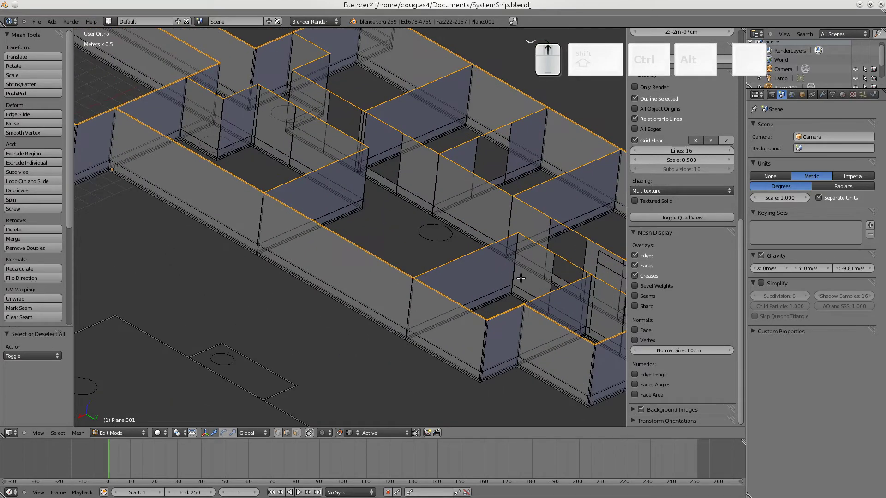
middle_click_drag(542, 282, 444, 257, "shift")
scroll(355, 293, "up", 4)
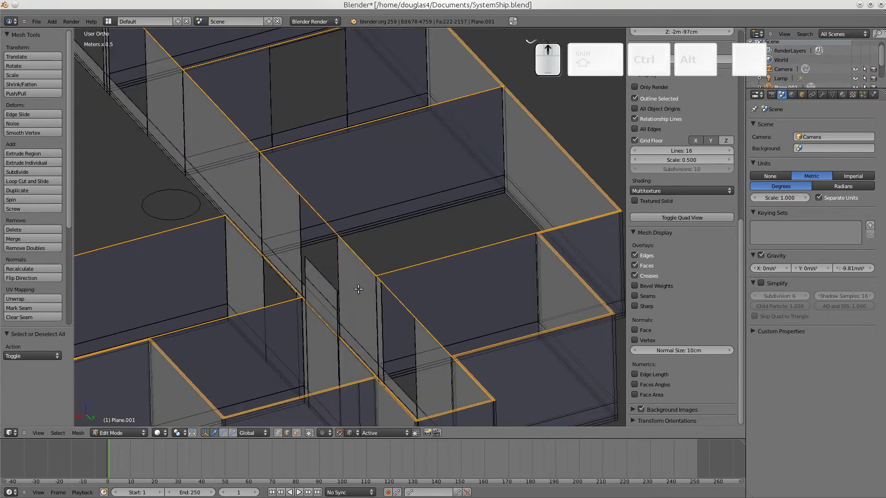
mouse_move(303, 377)
middle_mouse_down("shift")
mouse_move(423, 186)
mouse_move(433, 196)
mouse_move(402, 225)
middle_mouse_up("shift")
key("c")
scroll(417, 235, "down", 1)
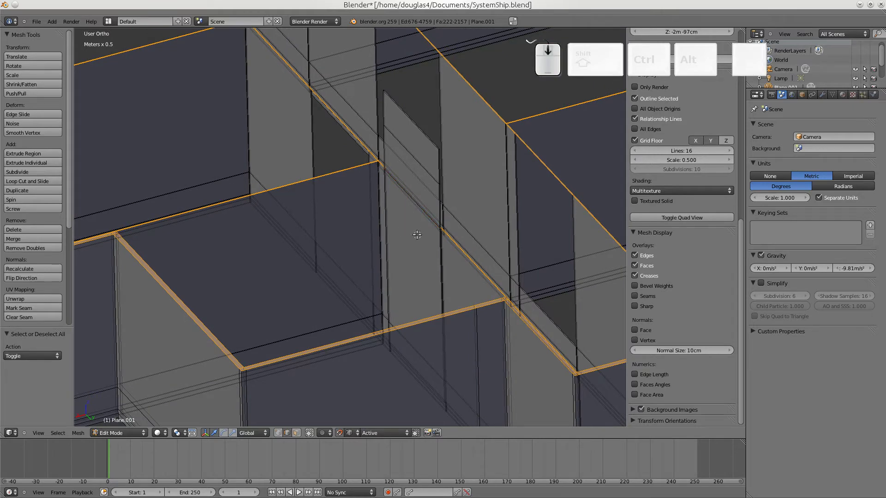
key("Escape")
Switch to vertex selection and extrude the selected wall tops upward about 50 cm, snapping to the next vertex of the door frame
scroll(421, 238, "up", 5)
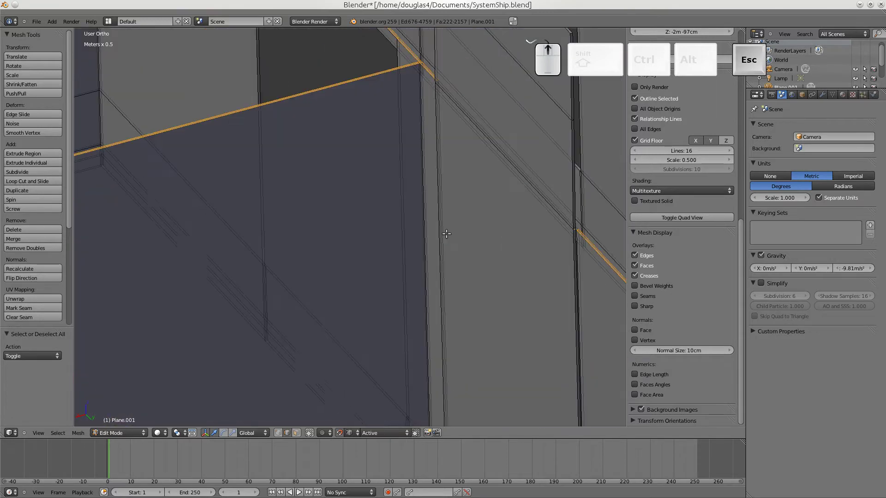
middle_click_drag(524, 233, 407, 297, "shift")
scroll(466, 302, "up", 3)
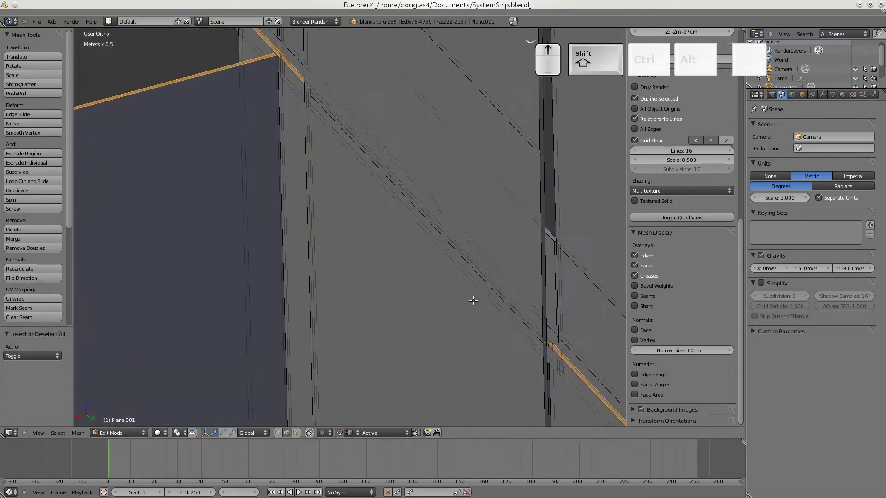
middle_click_drag(501, 302, 395, 302, "shift")
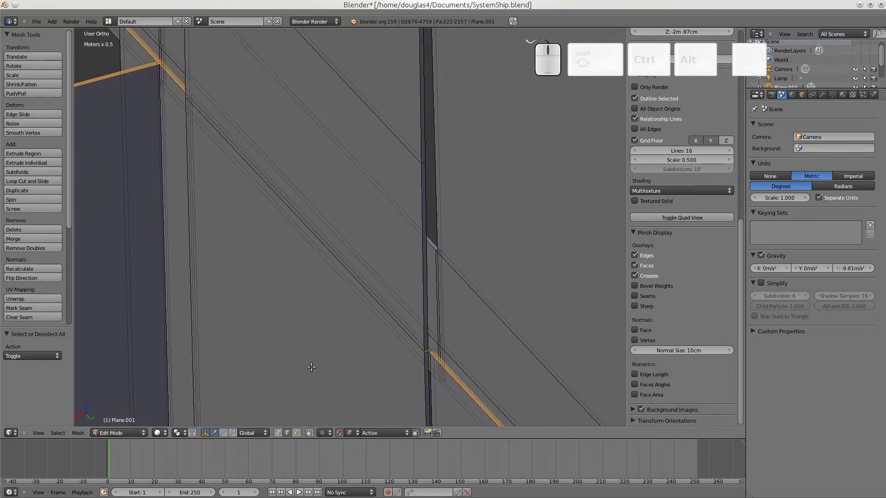
left_click(278, 432)
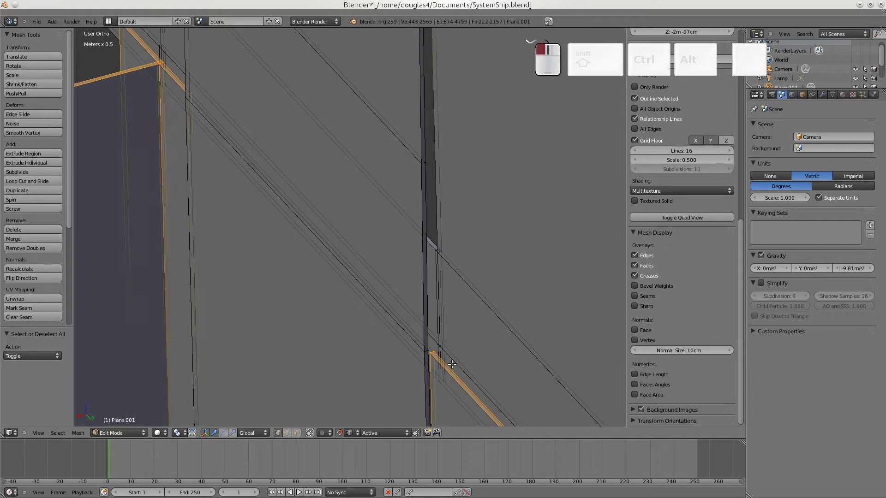
mouse_move(460, 256)
middle_mouse_down()
mouse_move(470, 251)
mouse_move(465, 257)
middle_mouse_up()
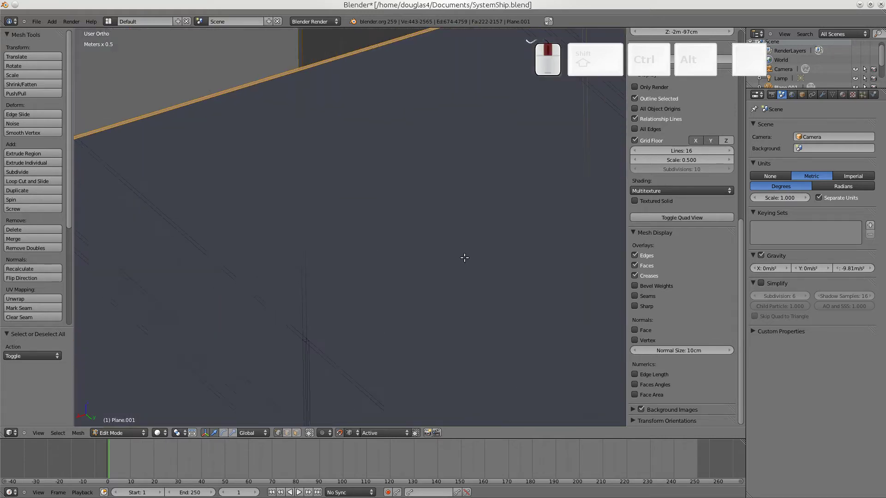
scroll(464, 257, "down", 2)
scroll(502, 171, "down", 2)
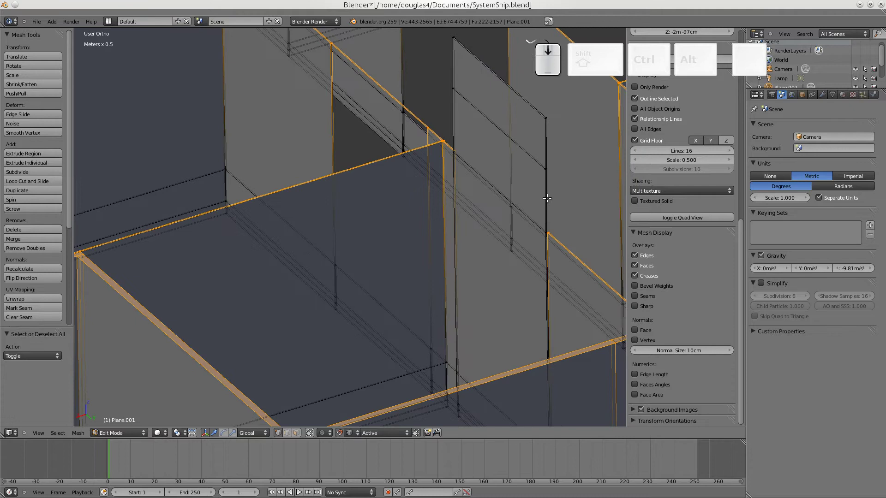
key("e")
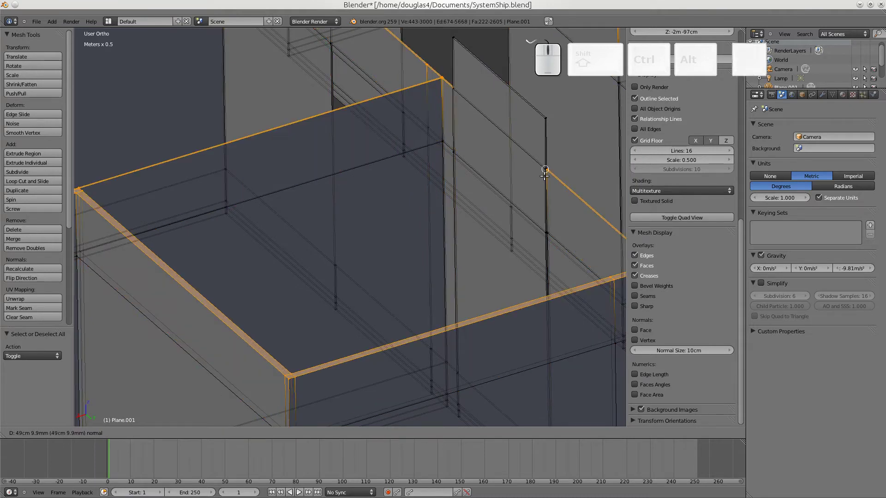
left_click(542, 171)
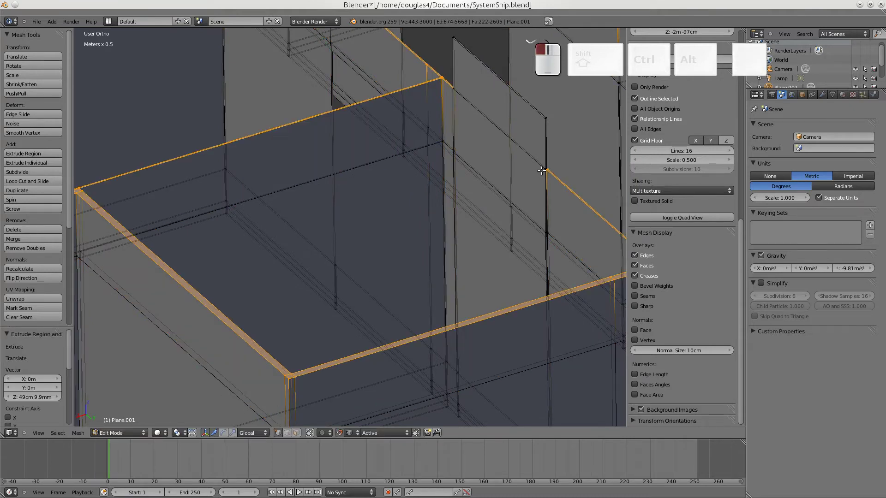
Extrude the wall tops upward again by about 40 cm to the door frame's uppermost vertex, and toggle limiting the selection to visible geometry
key("e")
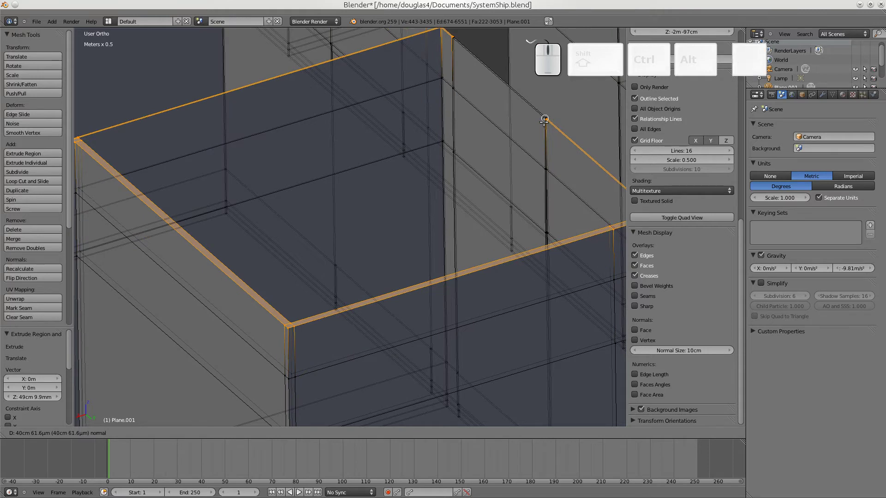
left_click(545, 119)
scroll(540, 147, "down", 5)
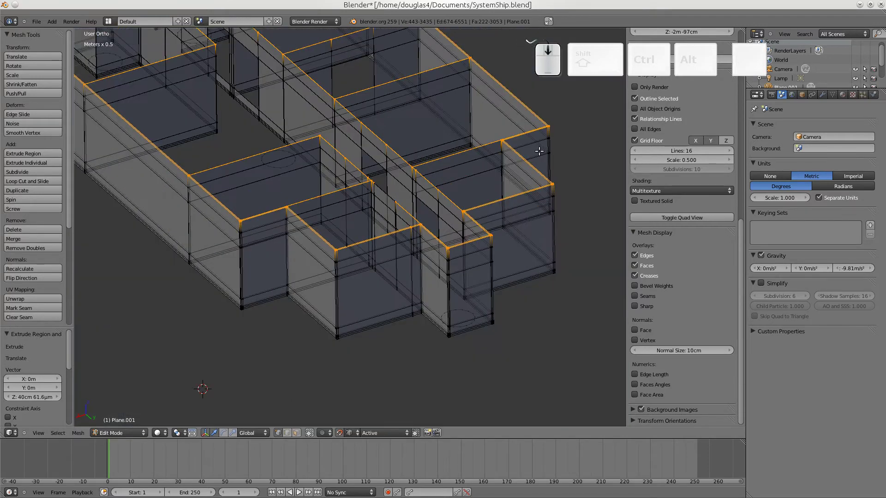
middle_click_drag(511, 182, 453, 233)
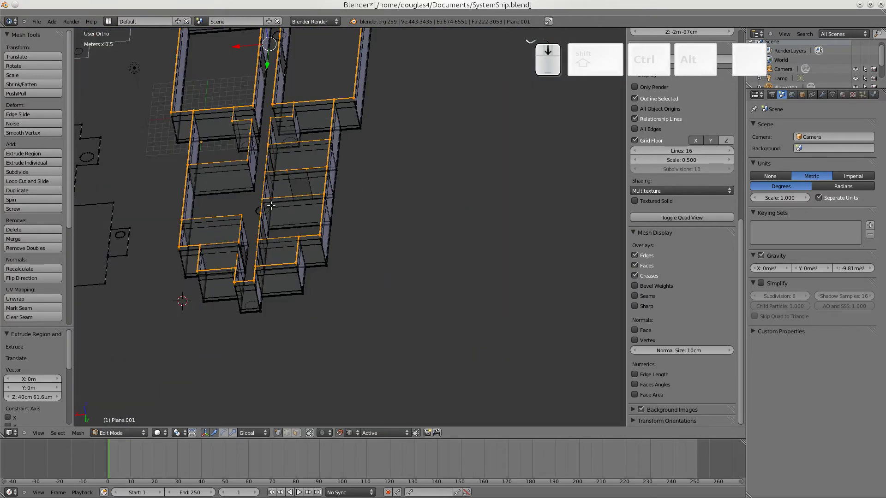
left_click(308, 433)
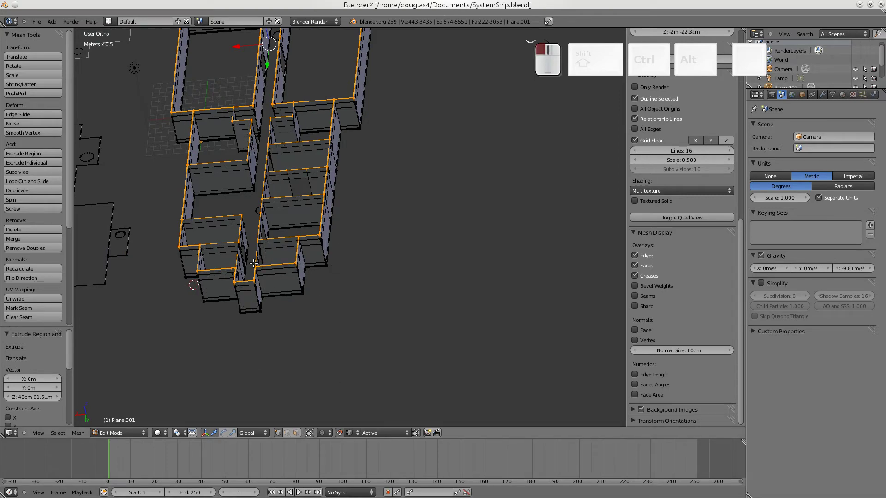
middle_click_drag(236, 269, 342, 243)
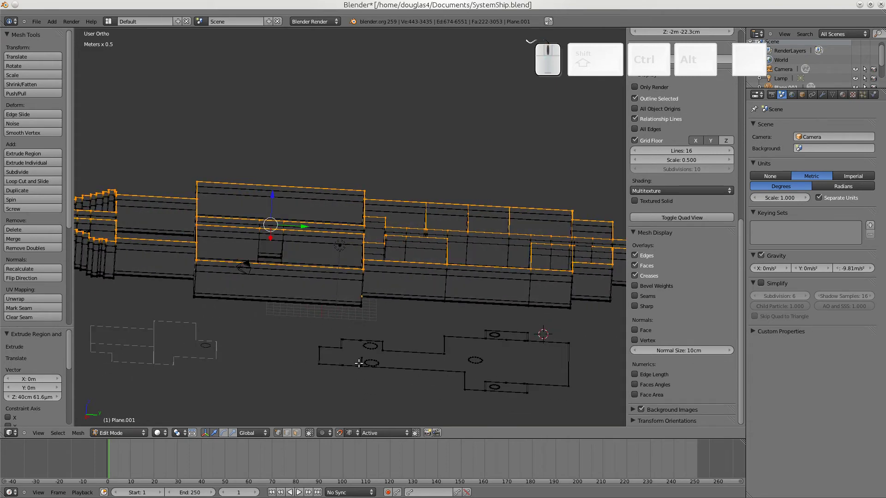
Deselect the main-deck wall tops and select the whole upper-deck outline in the top view
key("KP_7")
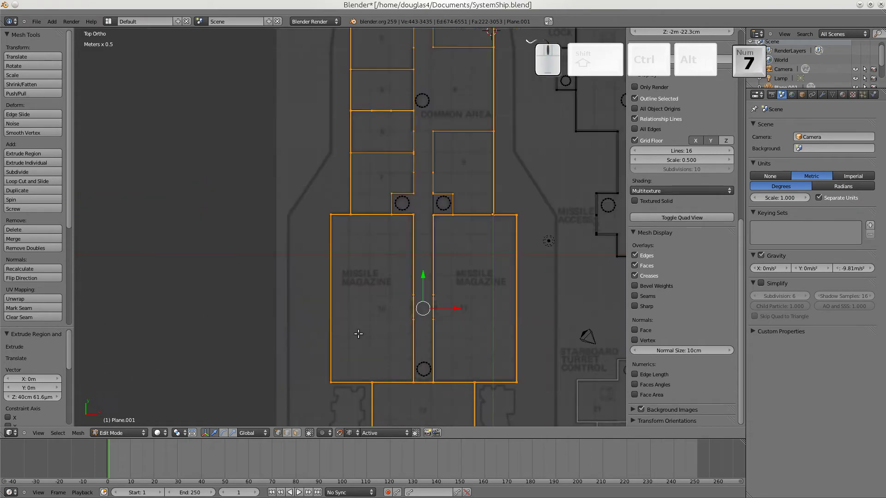
scroll(551, 207, "down", 3)
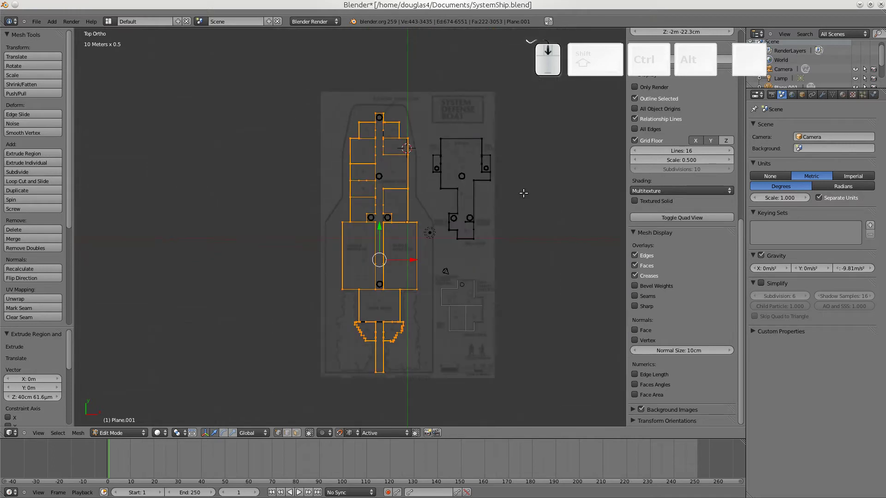
scroll(535, 187, "up", 1)
middle_click_drag(546, 176, 447, 190, "shift")
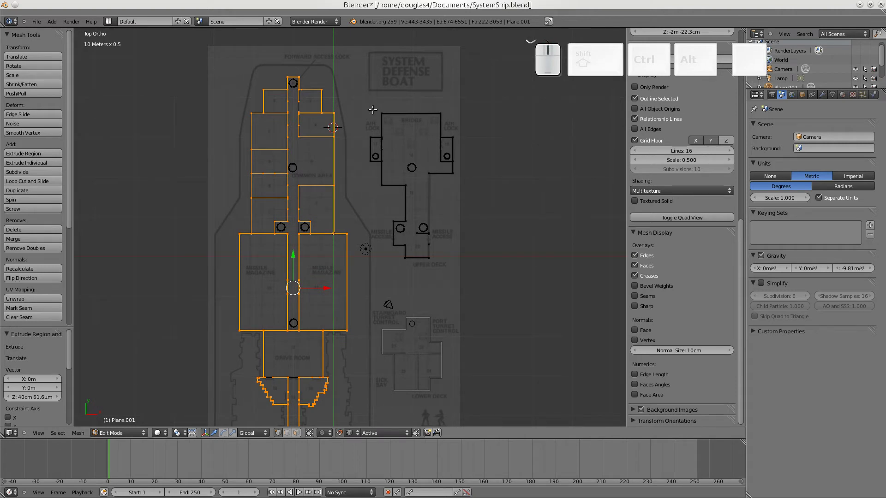
key("x")
key("a")
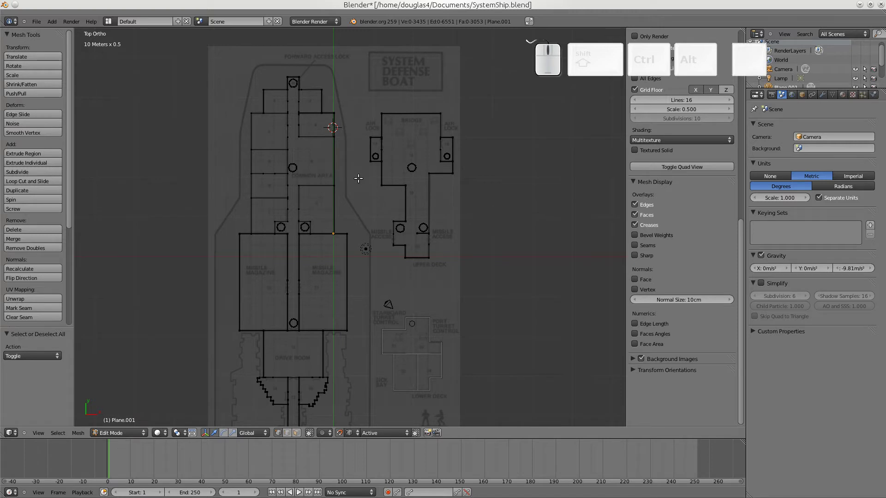
key("a")
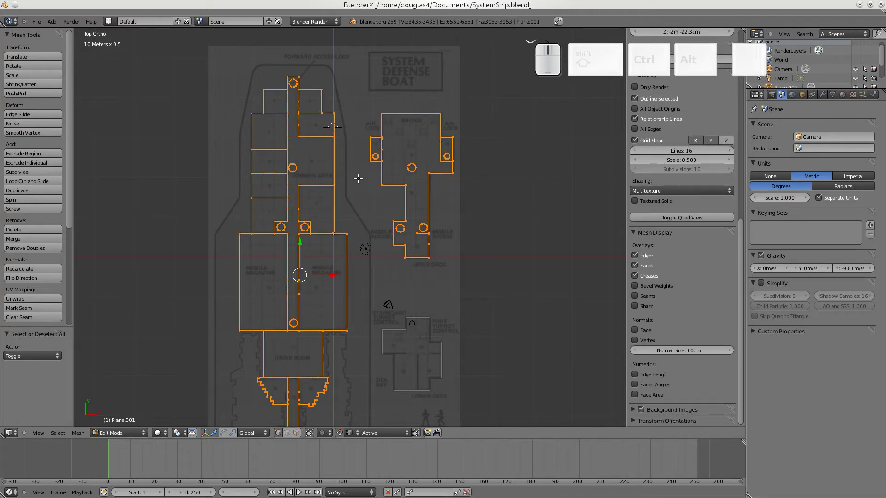
key("a")
key("a")
key("a")
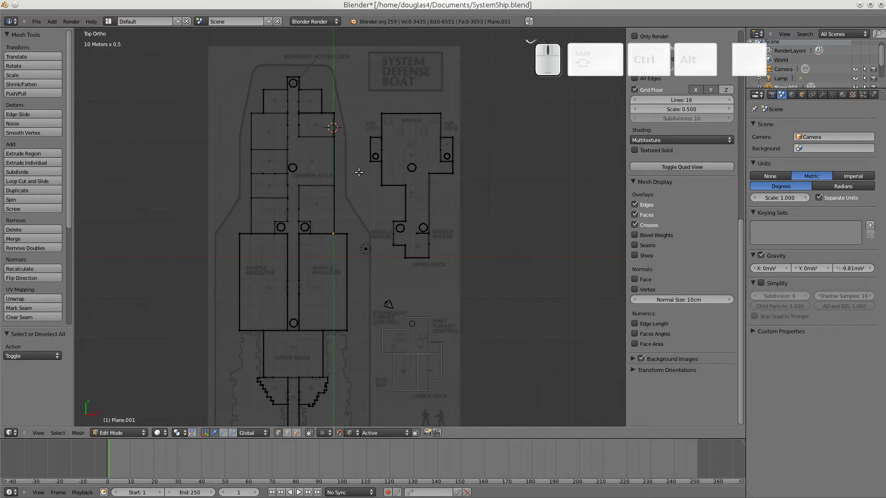
key("x")
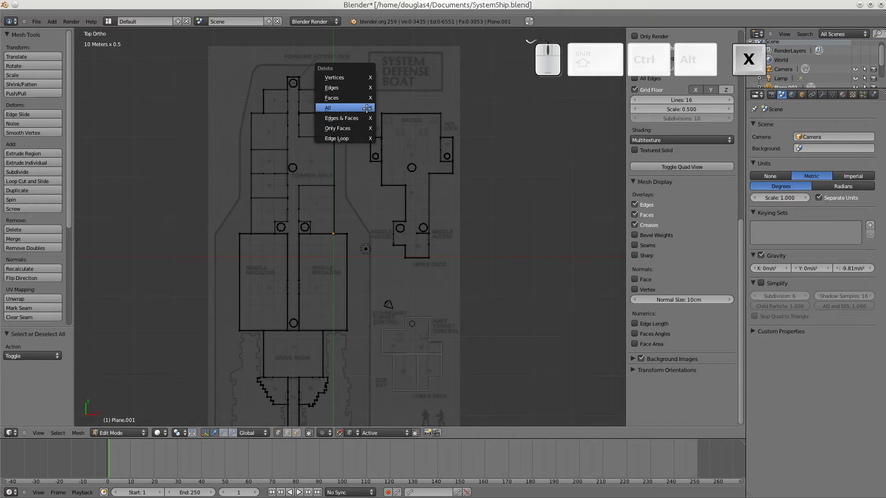
key("b")
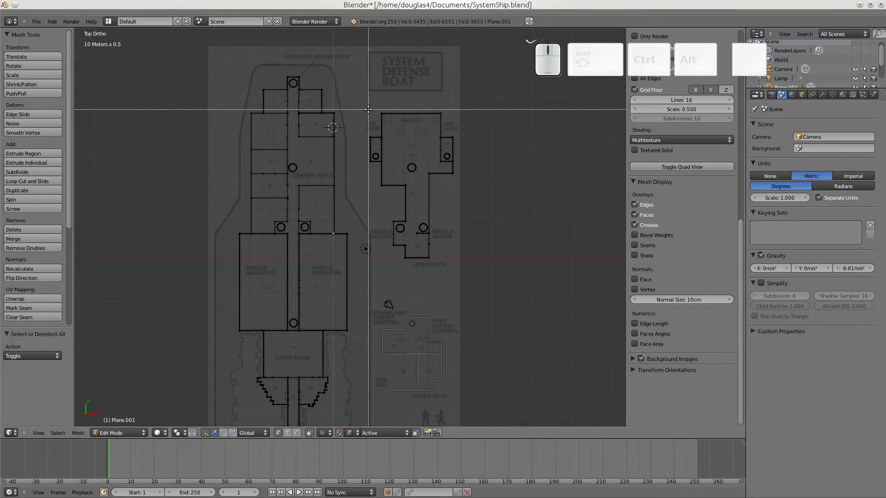
left_click_drag(368, 109, 474, 262)
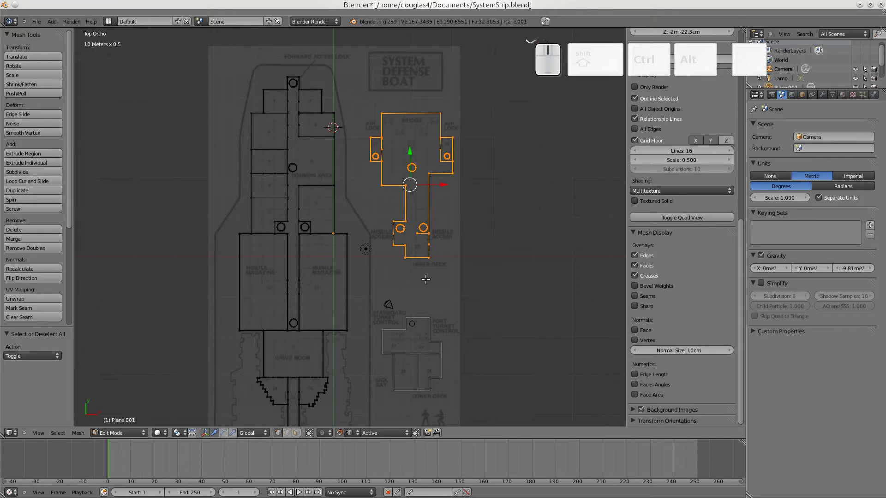
Box-select the entire upper-deck outline in the top view, so that none of its vertices are left out
scroll(425, 279, "up", 2)
scroll(424, 280, "up", 2)
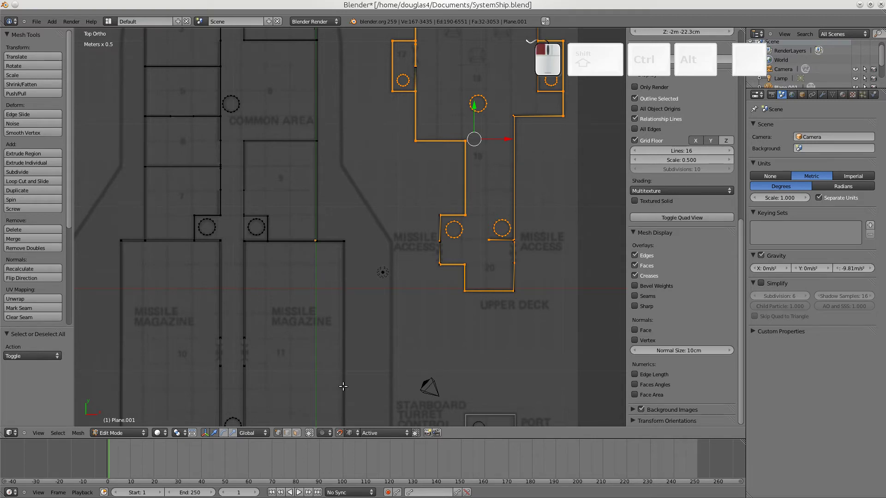
scroll(391, 349, "down", 3)
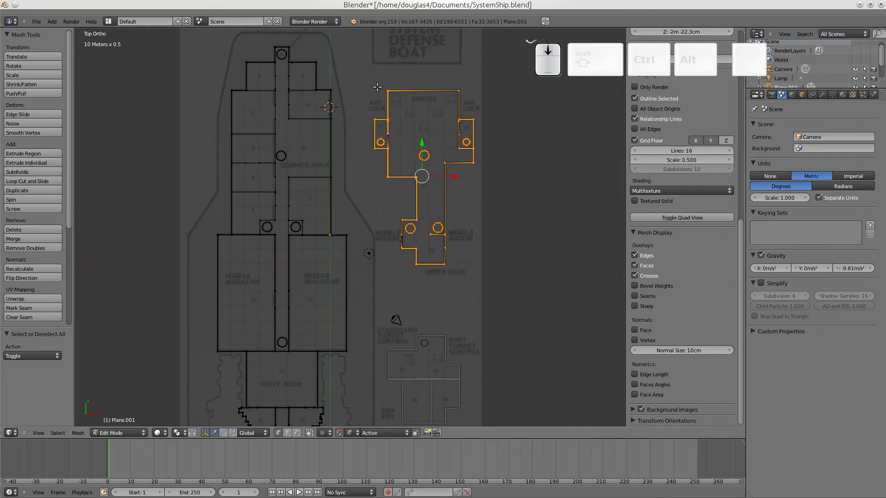
key("b")
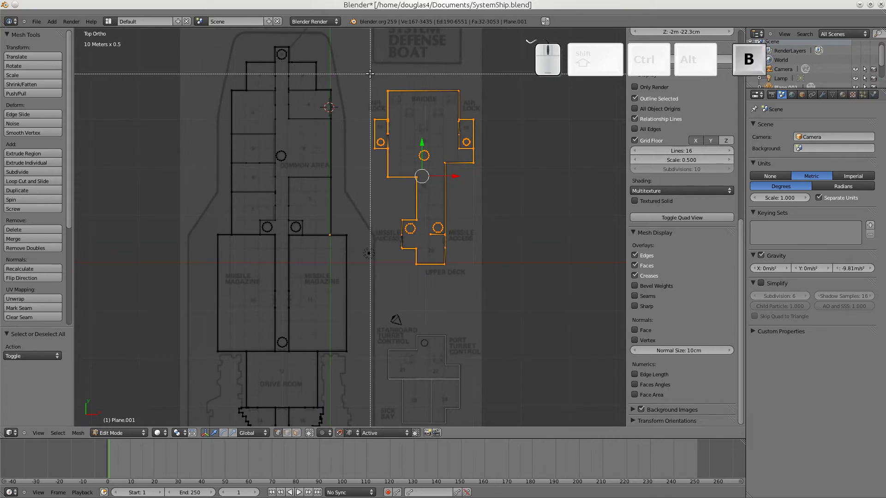
left_click_drag(370, 86, 494, 281)
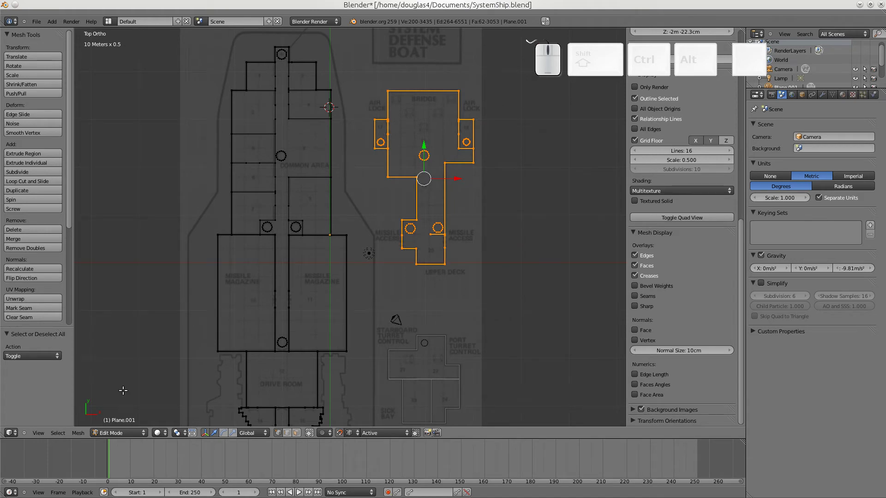
Separate the selected upper-deck outline from the main-deck mesh into its own object
left_click(79, 433)
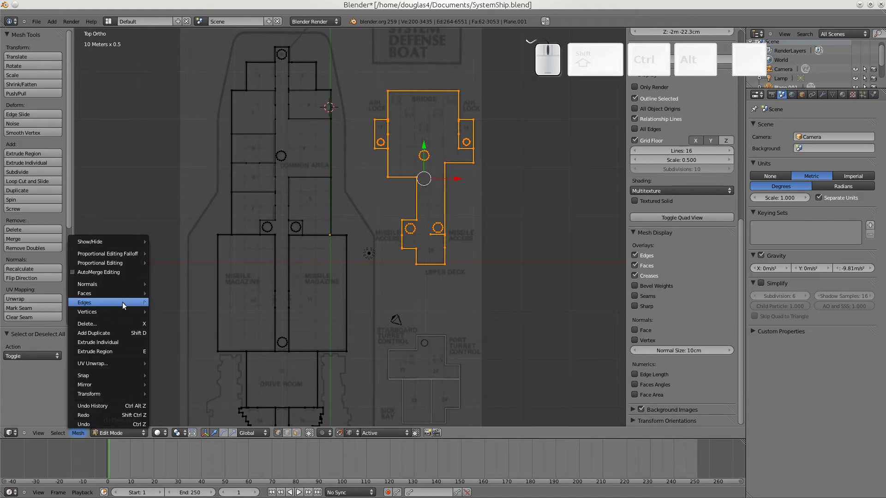
mouse_move(121, 314)
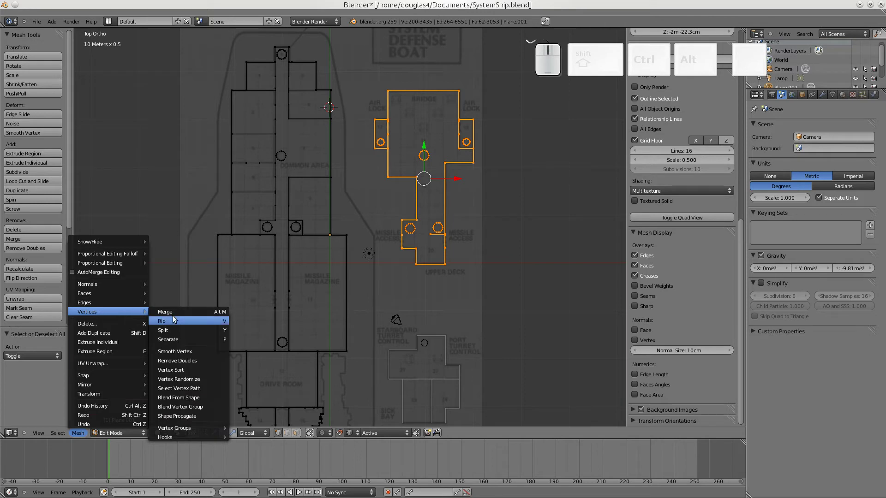
left_click(176, 340)
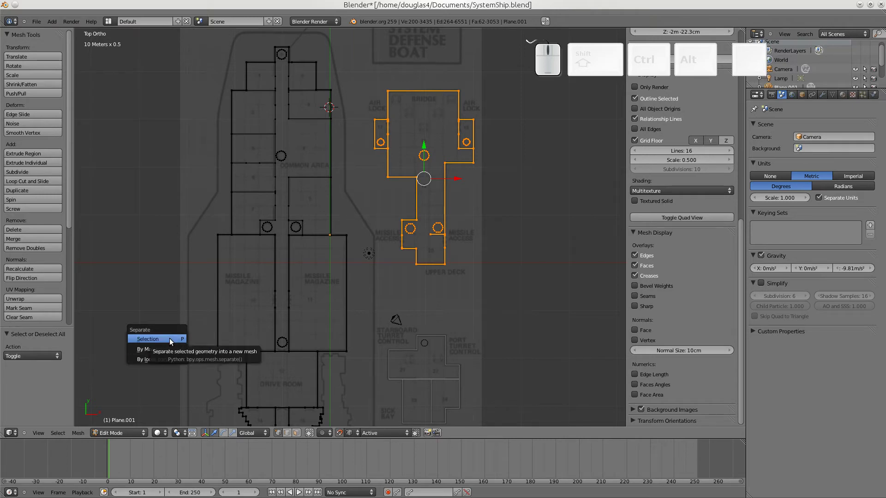
left_click(169, 338)
scroll(421, 242, "down", 1)
scroll(420, 242, "down", 2)
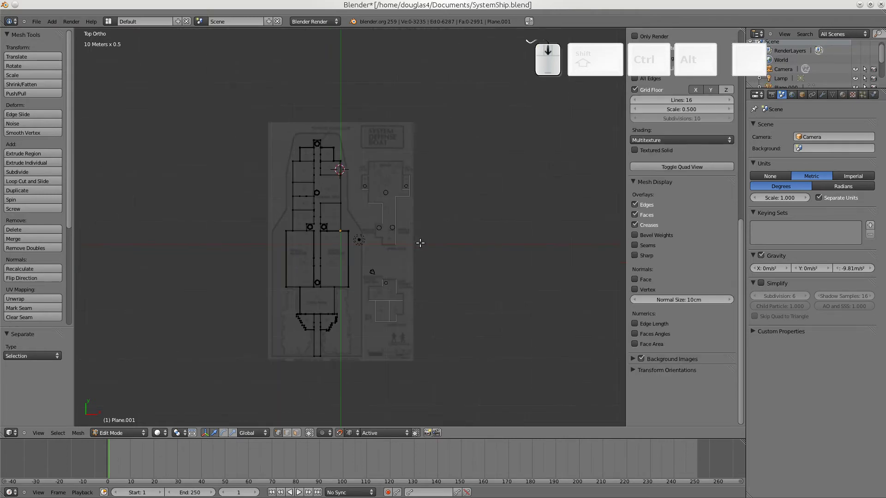
Return to Object Mode and move the separated upper-deck outline to layer 2
middle_click_drag(360, 256, 407, 136)
key("Tab")
scroll(357, 291, "up", 5)
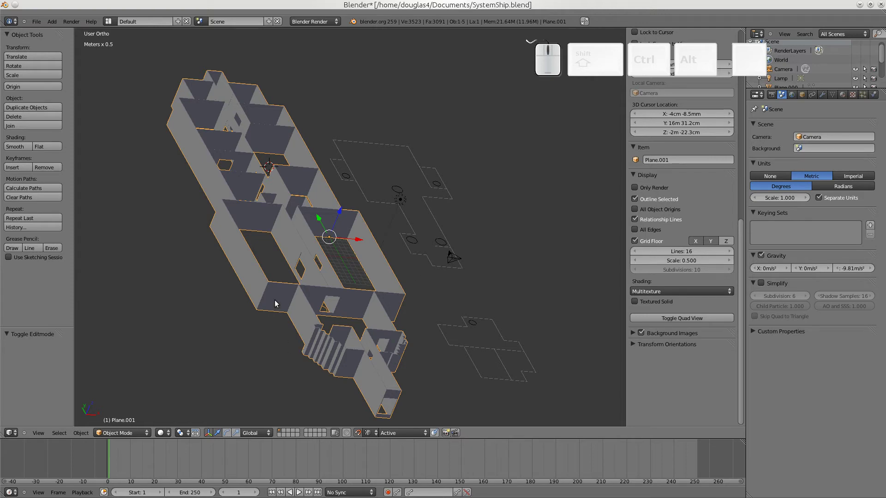
right_click(390, 202)
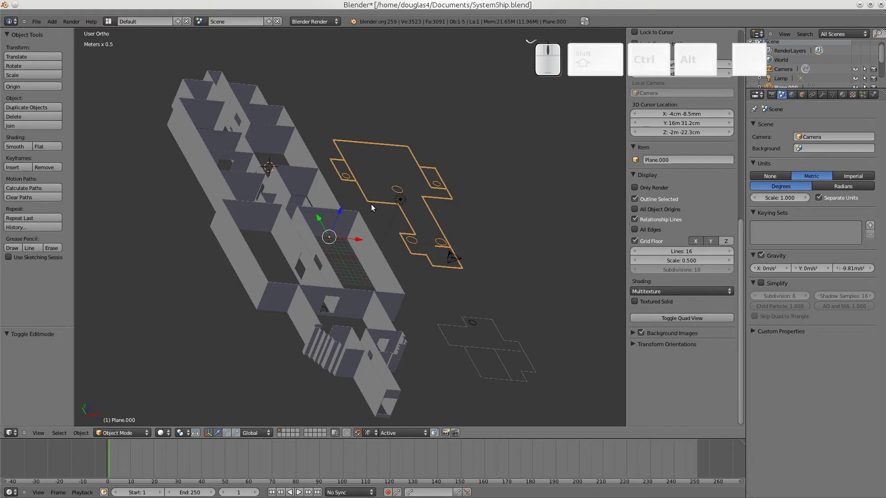
key("m")
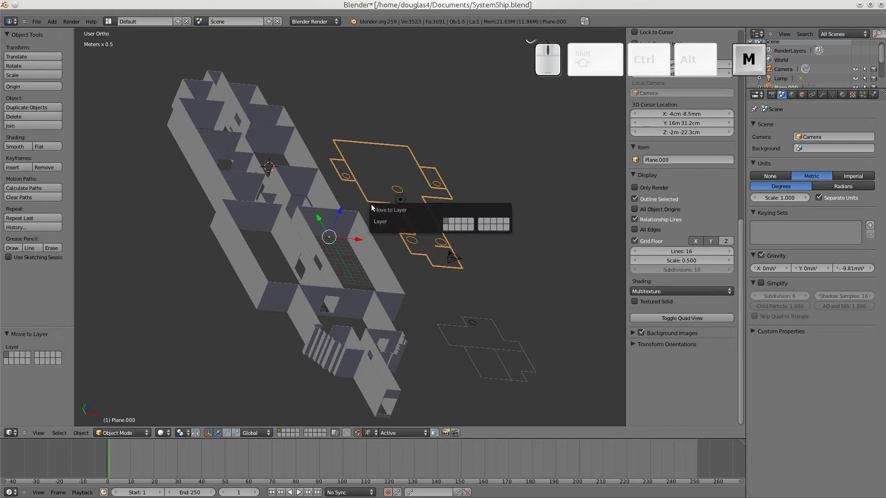
left_click(452, 224)
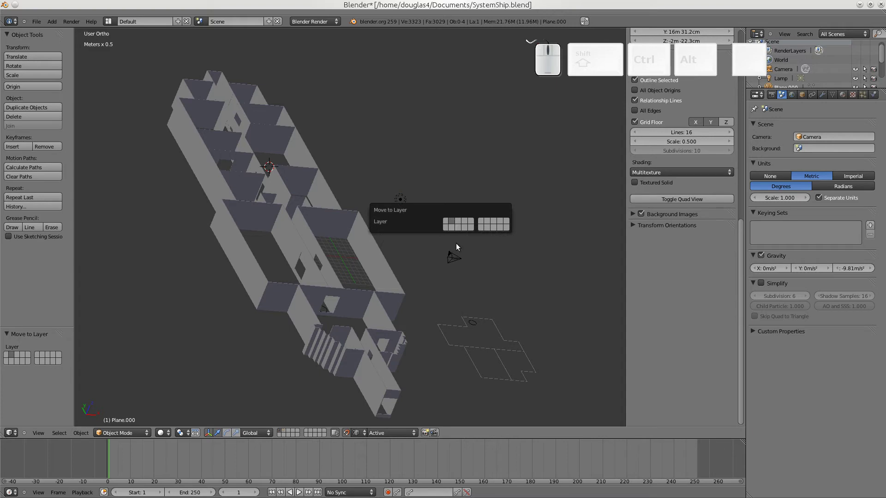
Select the lower-deck outline and move it to layer 3
right_click(455, 327)
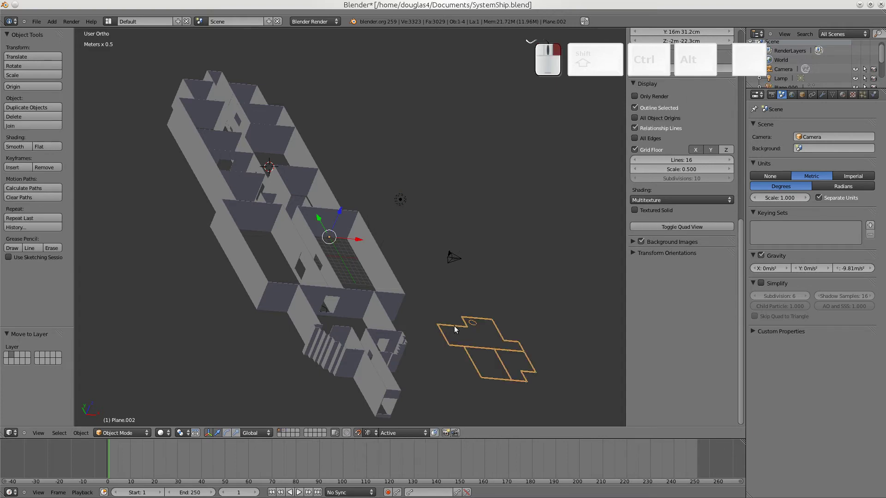
key("m")
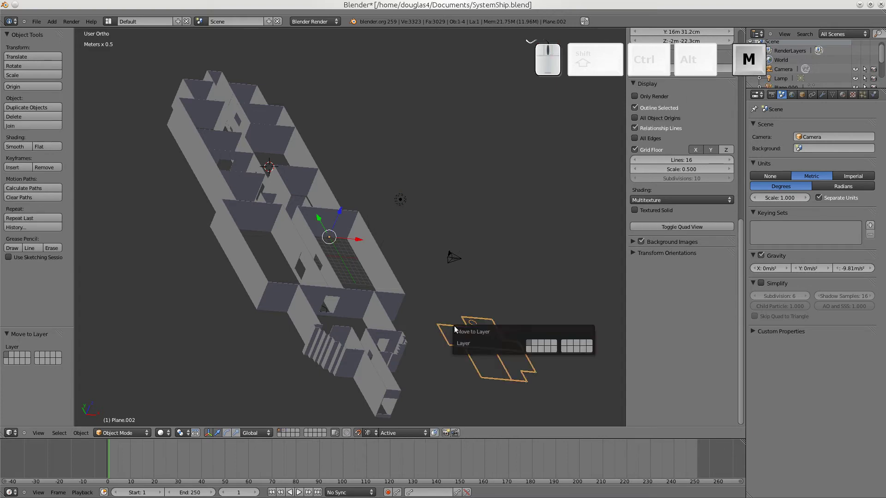
left_click(543, 343)
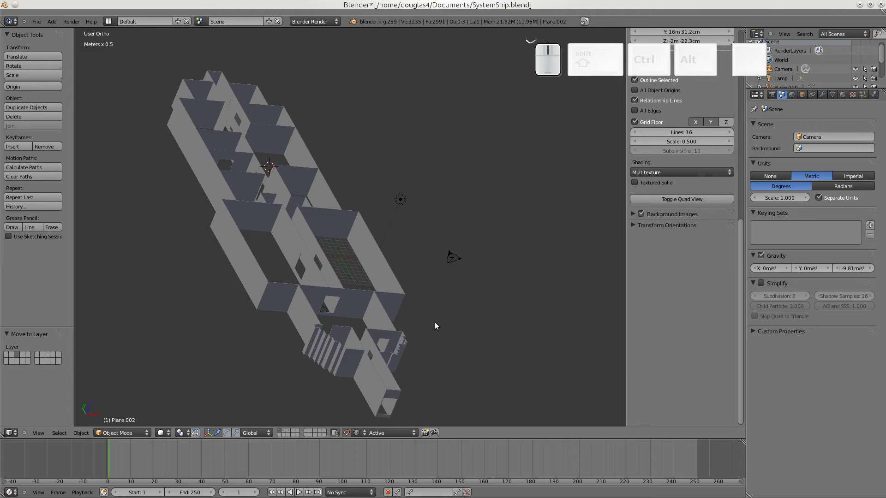
Show layer 2 and layer 3 on their own, and display layers 1, 2 and 3 together
left_click(283, 431)
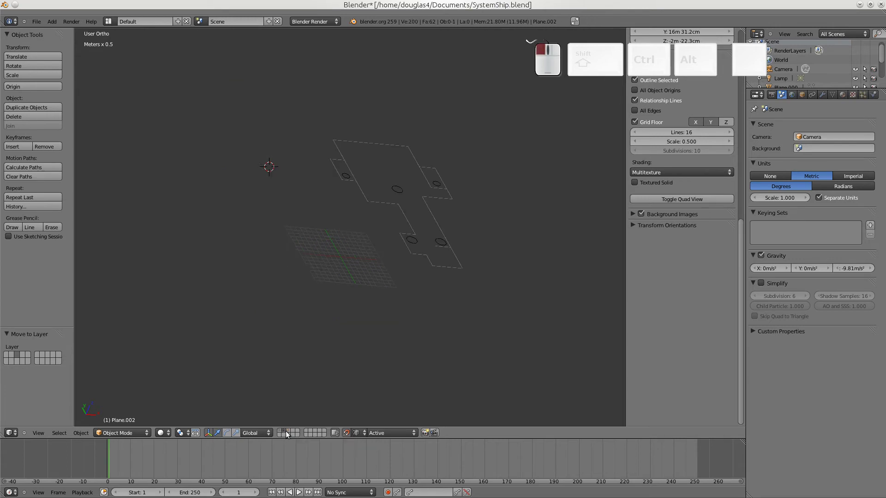
left_click(287, 432)
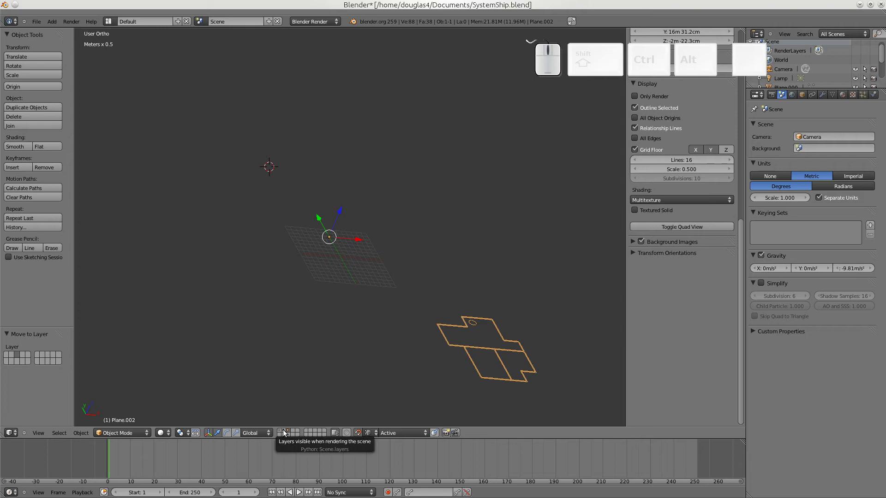
left_click(284, 432, "shift")
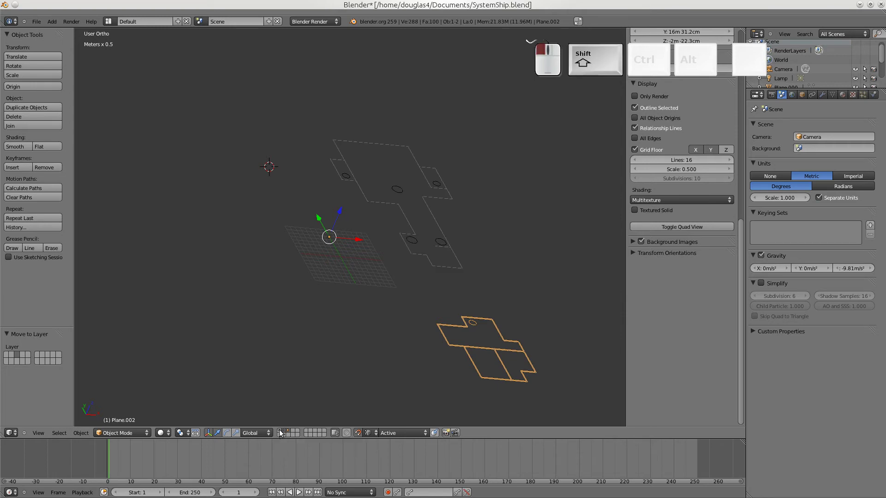
left_click(280, 432, "shift")
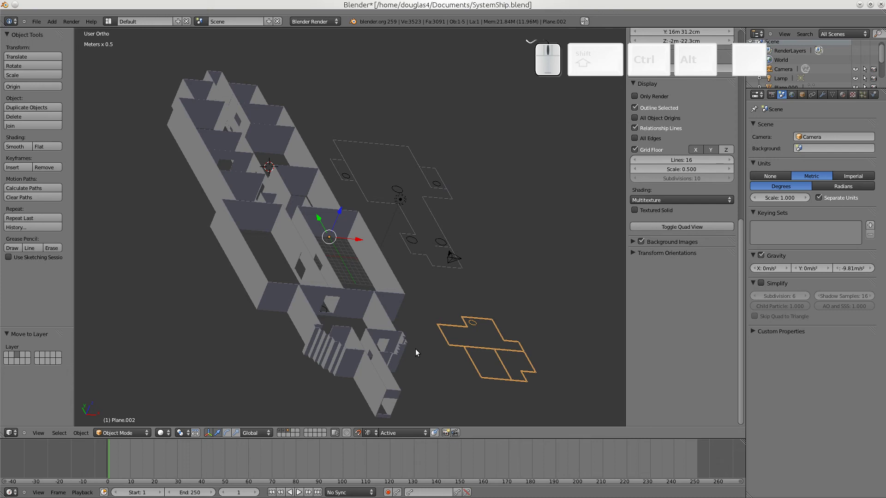
middle_click_drag(422, 271, 356, 273)
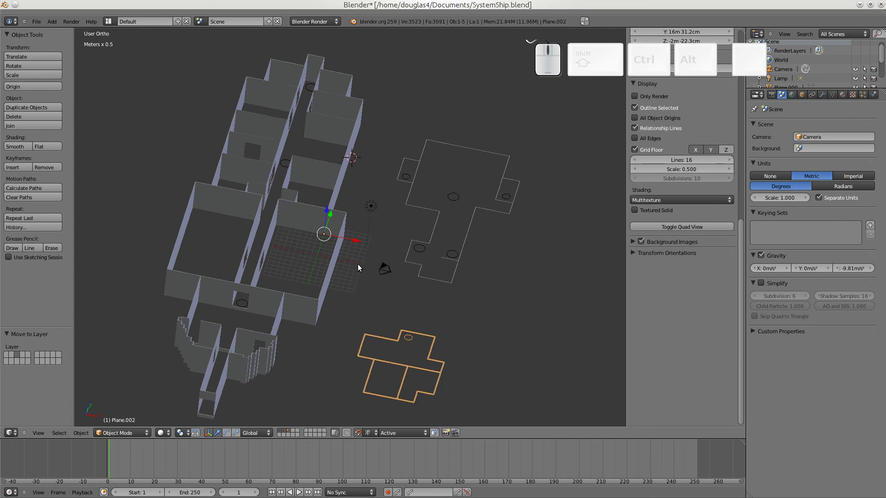
scroll(357, 265, "down", 2)
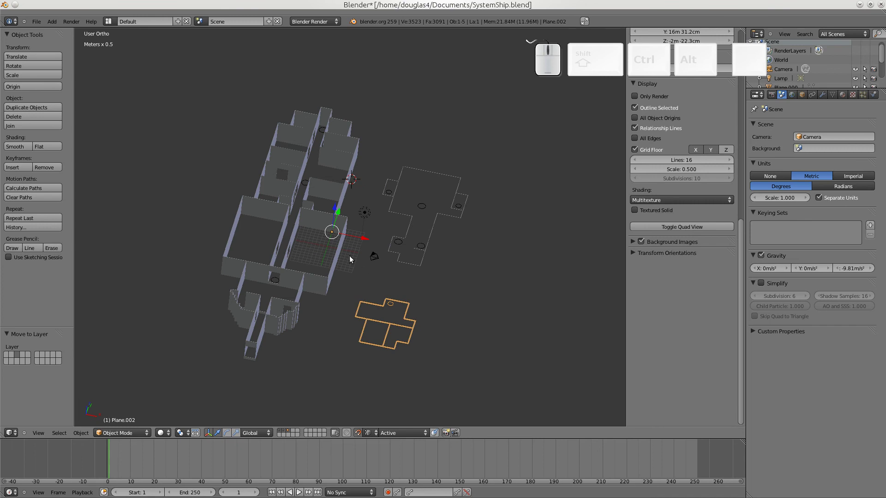
middle_click_drag(349, 259, 268, 226)
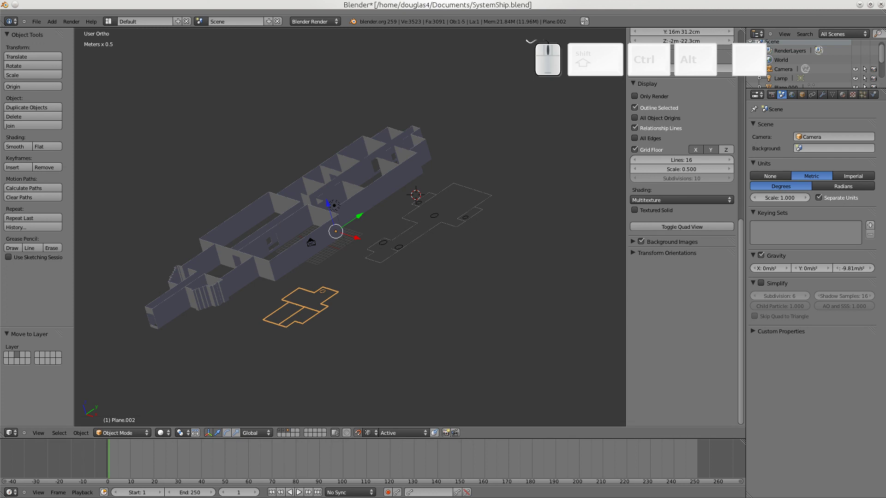
key("ctrl")
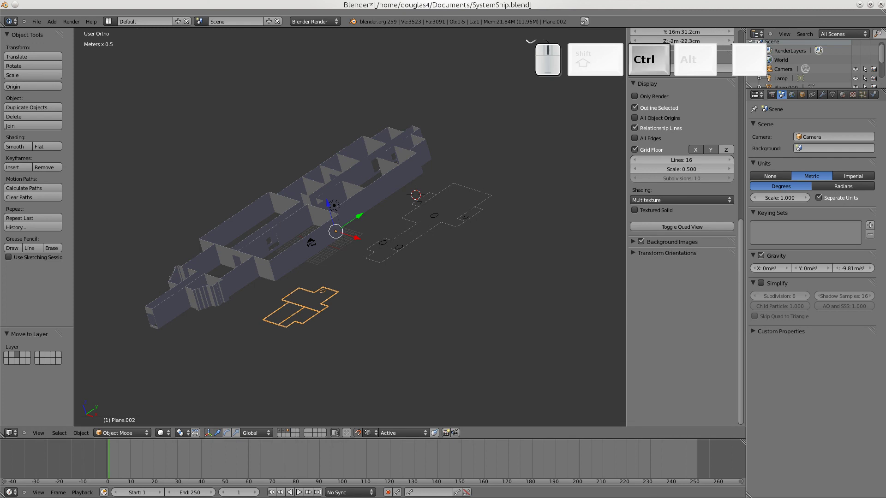
key("ctrl+c")
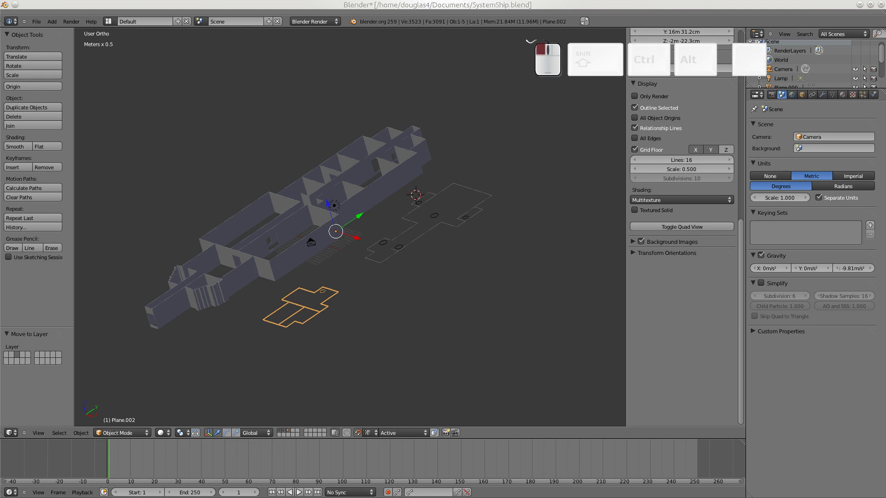
key("ctrl")
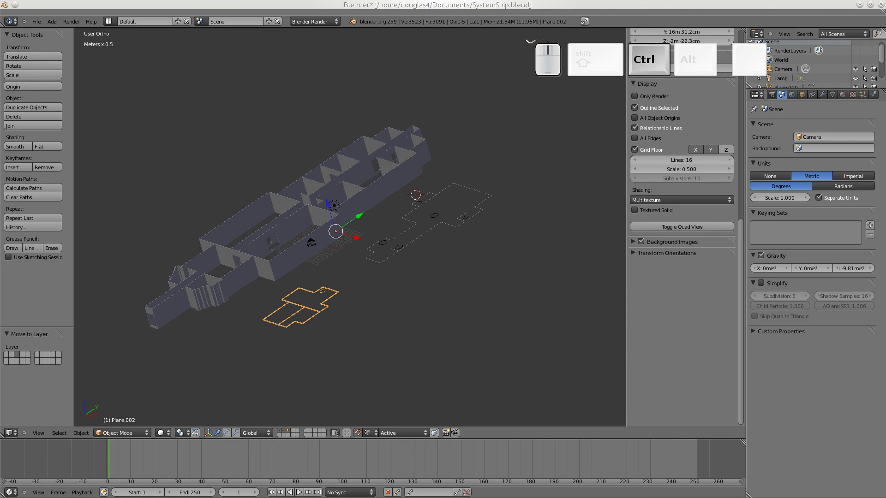